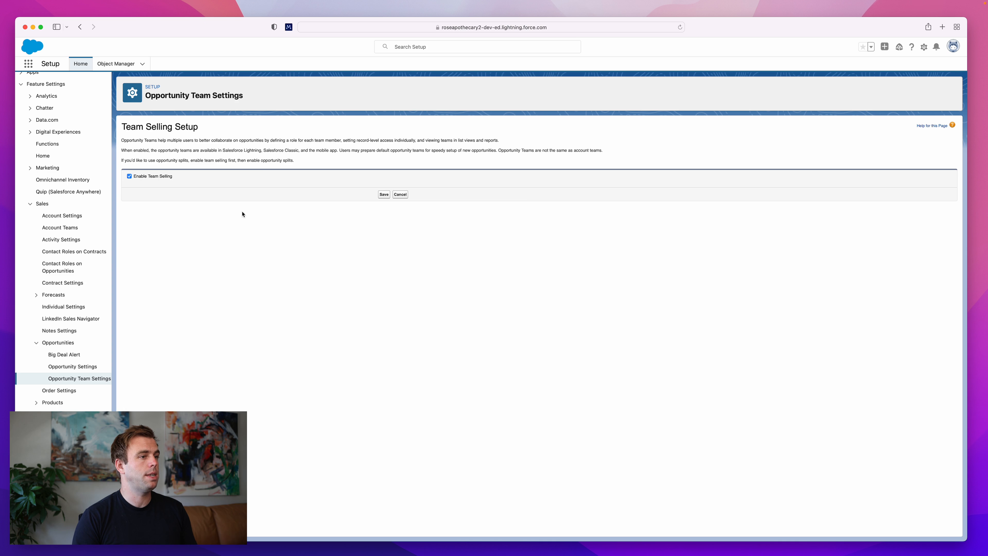
- Enable team selling and add the Opportunity Team Members related list to all four opportunity page layouts and users' customized related lists
left_click(383, 195)
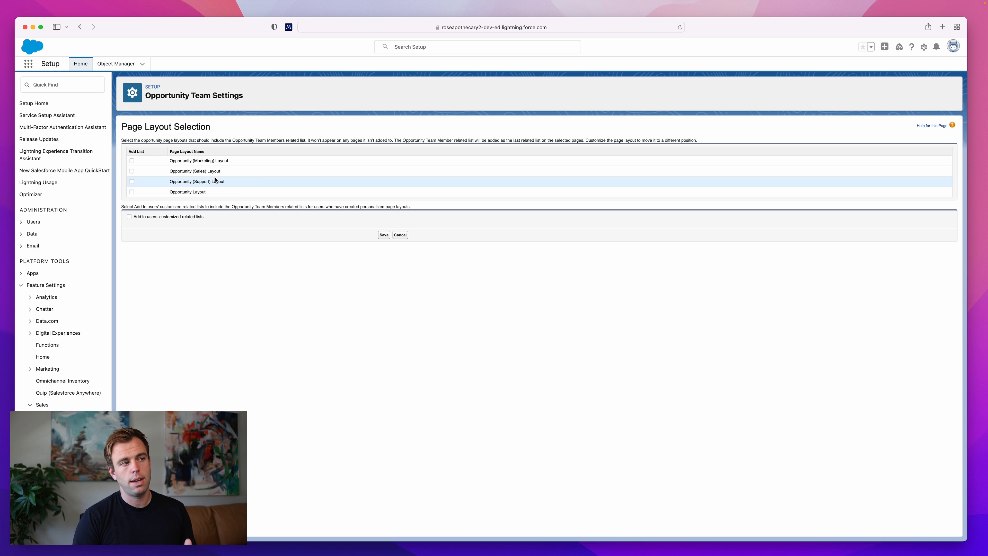
left_click(131, 161)
left_click(132, 171)
left_click(132, 181)
left_click(131, 192)
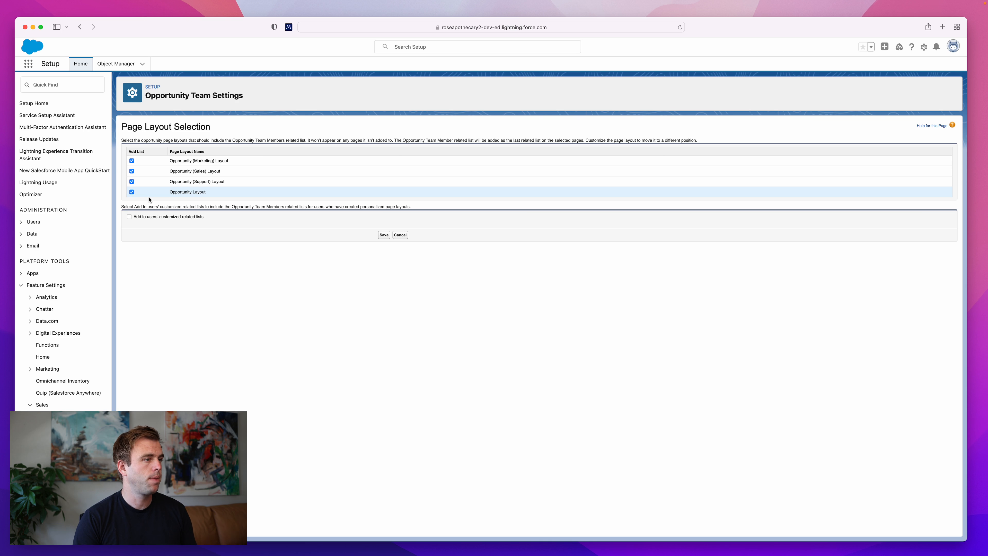
left_click(143, 219)
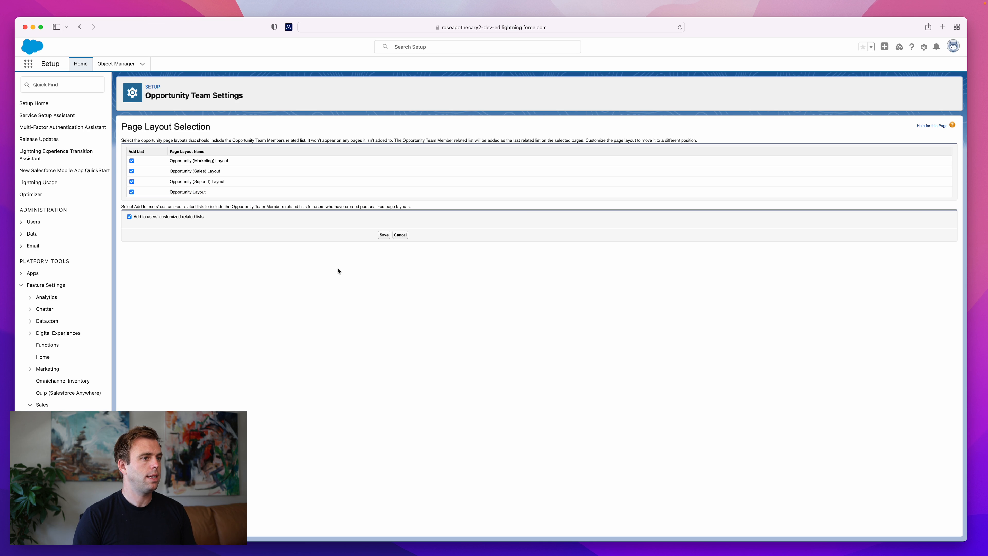
left_click(384, 234)
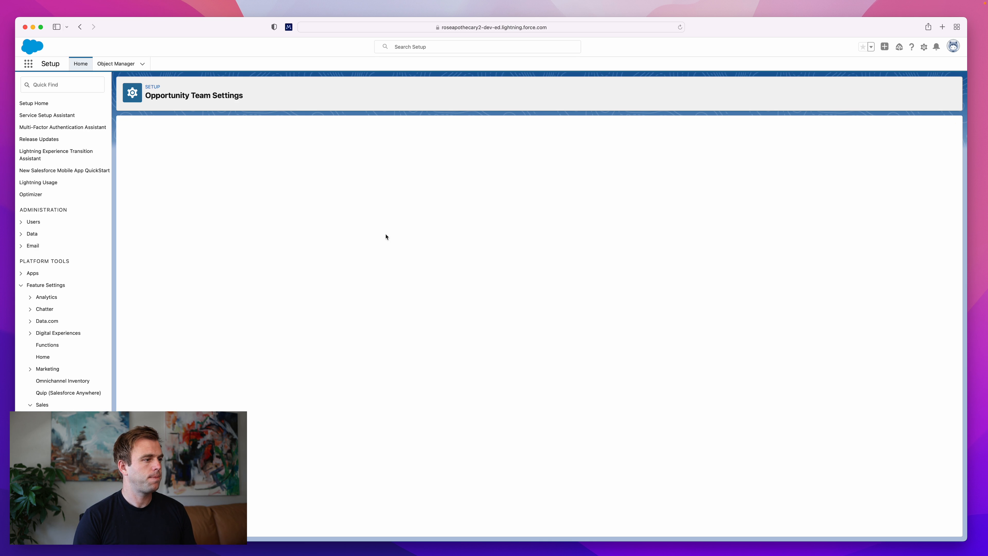
- Start the Opportunity Splits setup from the Opportunity Splits Settings page
scroll(80, 346, "down", 3)
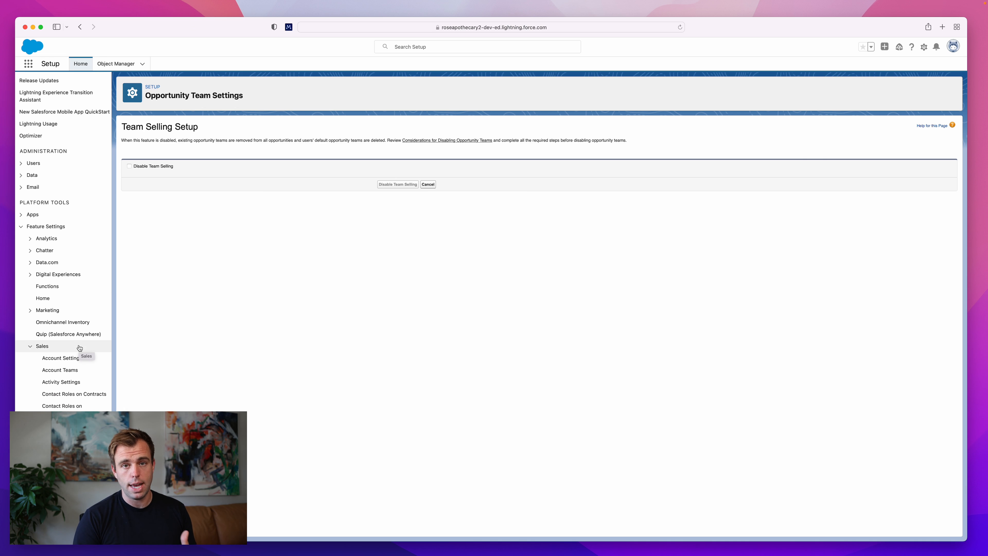
scroll(79, 350, "down", 10)
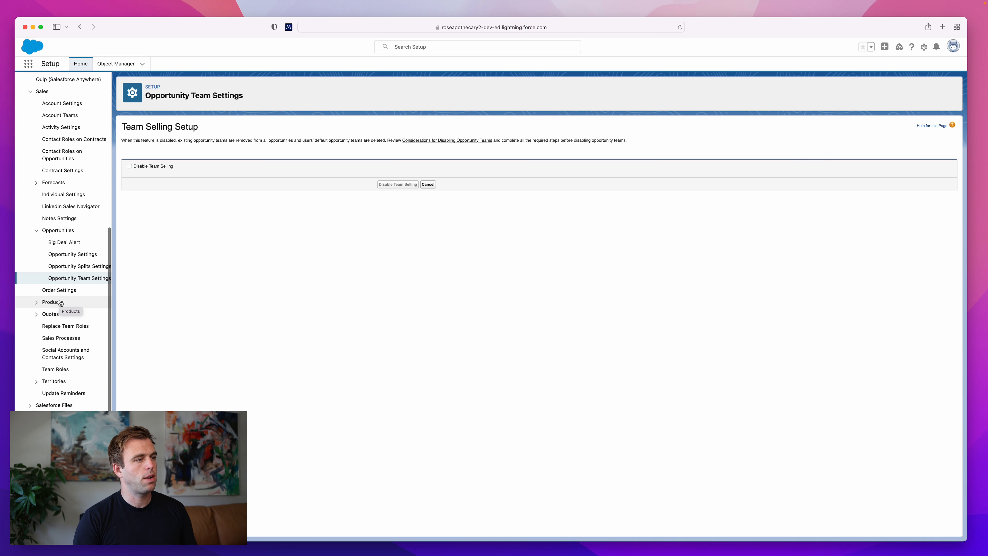
left_click(66, 267)
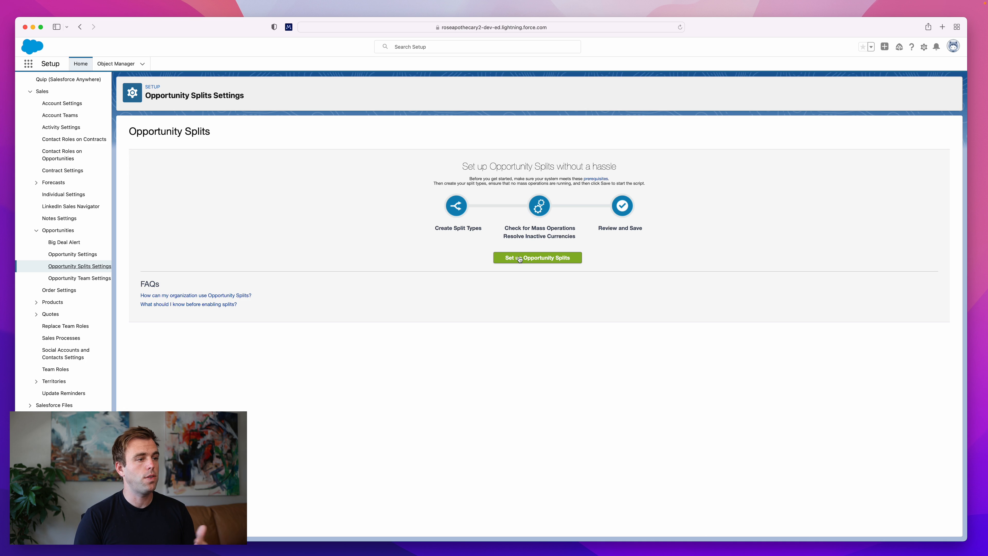
left_click(534, 262)
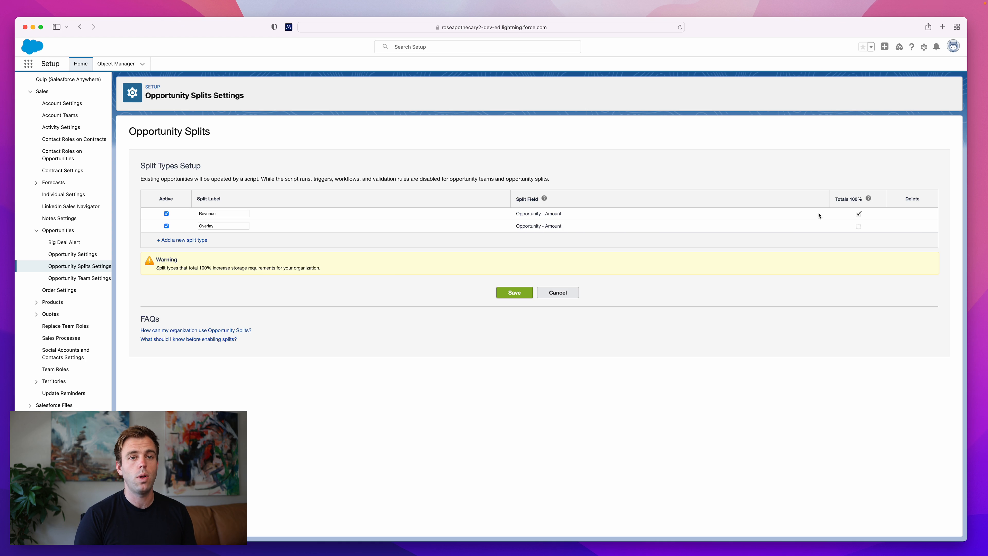
left_click_drag(834, 199, 865, 199)
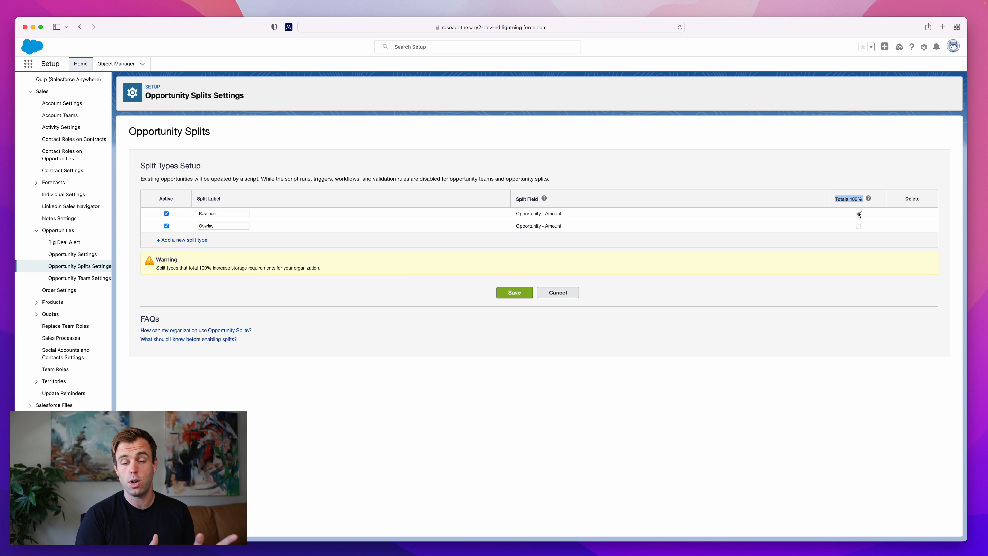
left_click_drag(513, 226, 595, 231)
left_click(595, 231)
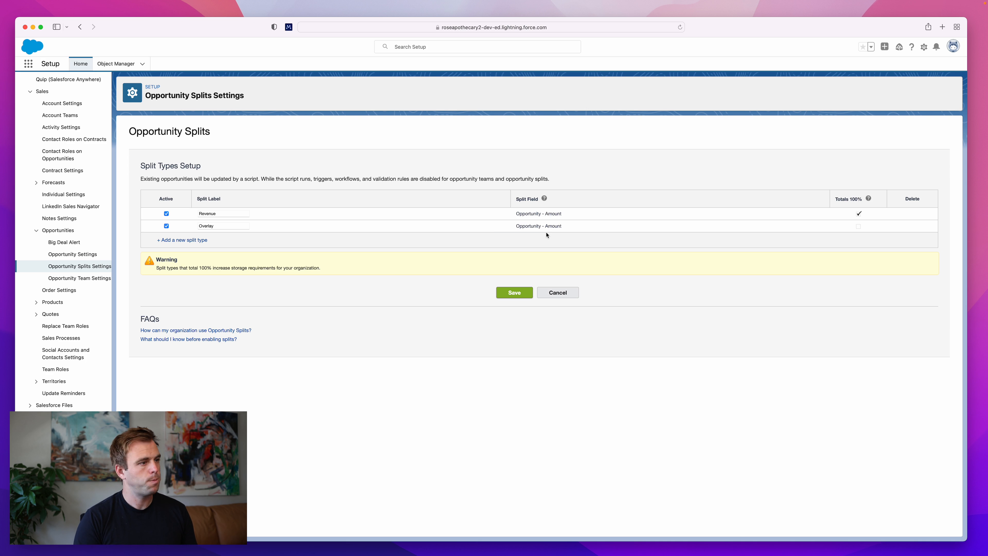
left_click(191, 240)
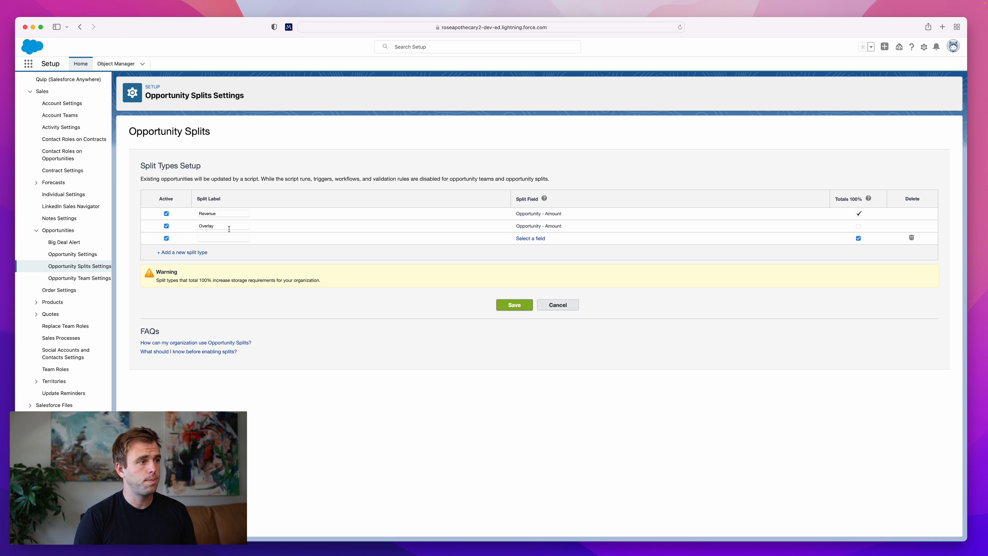
left_click(912, 238)
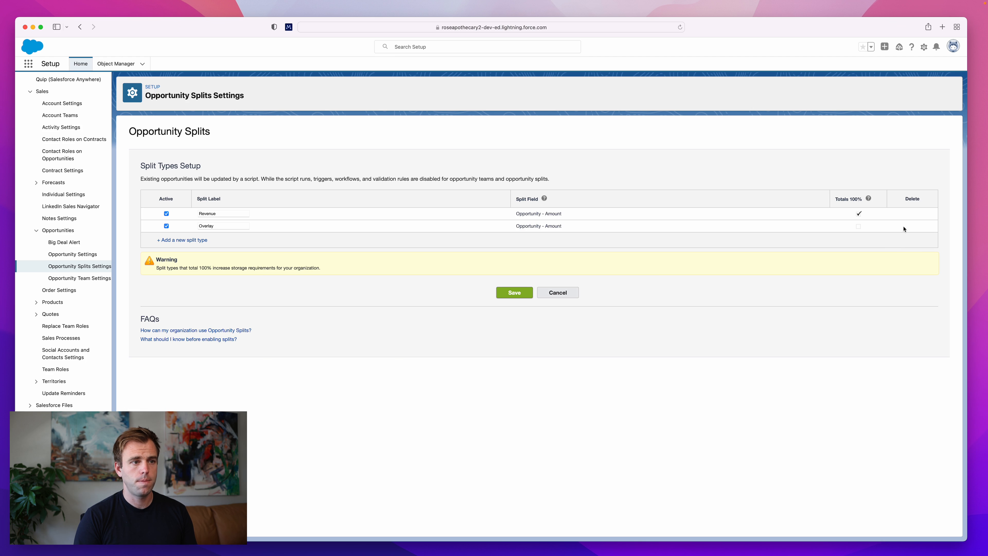
- Save the Revenue and Overlay split types and select all four page layouts and users' customized lists for the Opportunity Splits related list
left_click(517, 293)
left_click(512, 348)
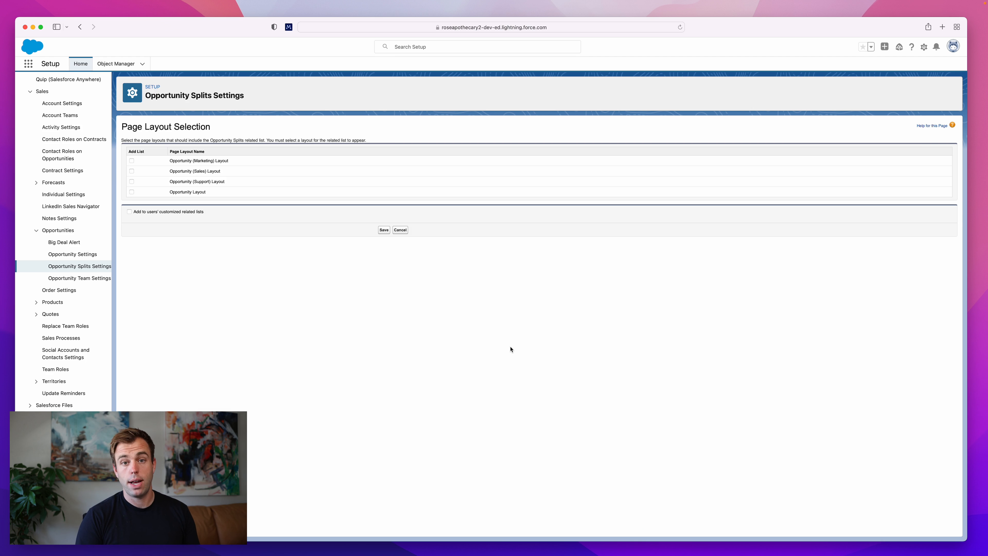
left_click(132, 160)
left_click(132, 171)
left_click(131, 182)
left_click(131, 192)
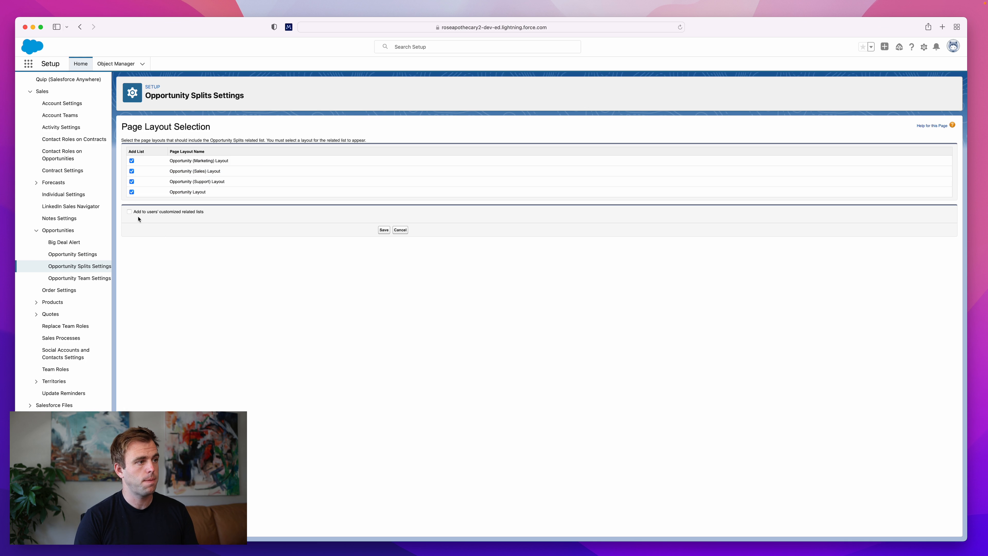
left_click(129, 211)
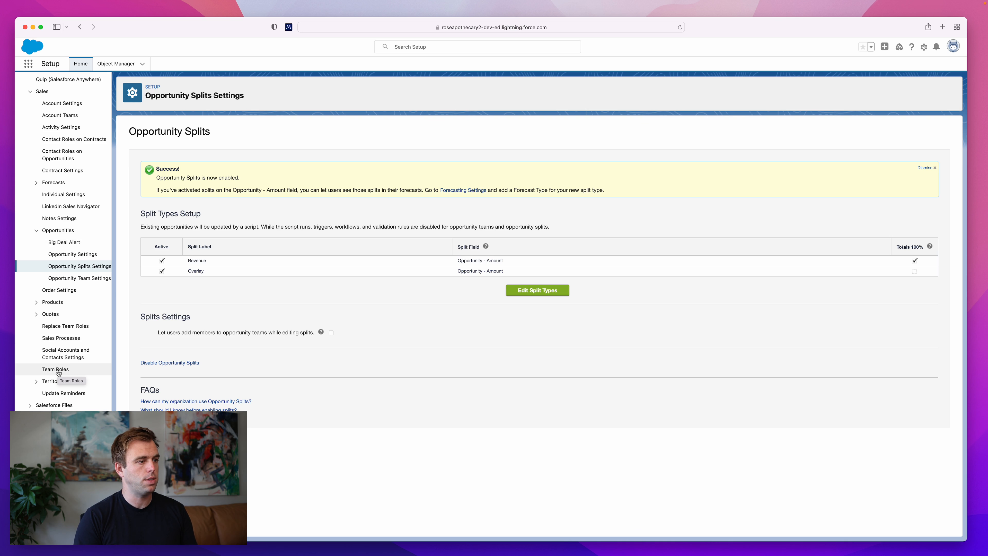
- Open the Team Roles setup page
left_click(58, 369)
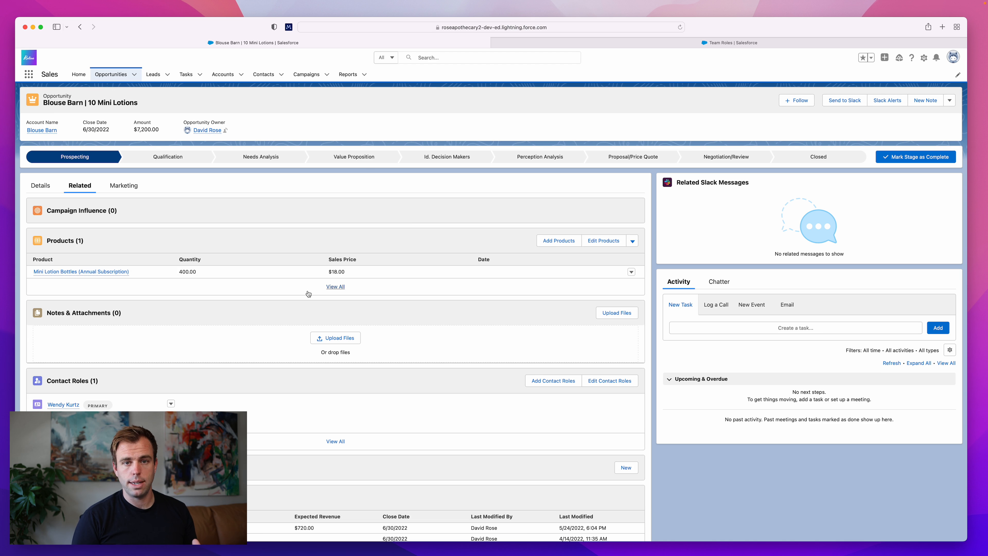
- Check the related lists on the Blouse Barn | 10 Mini Lotions opportunity and open its record page for editing
scroll(309, 293, "down", 10)
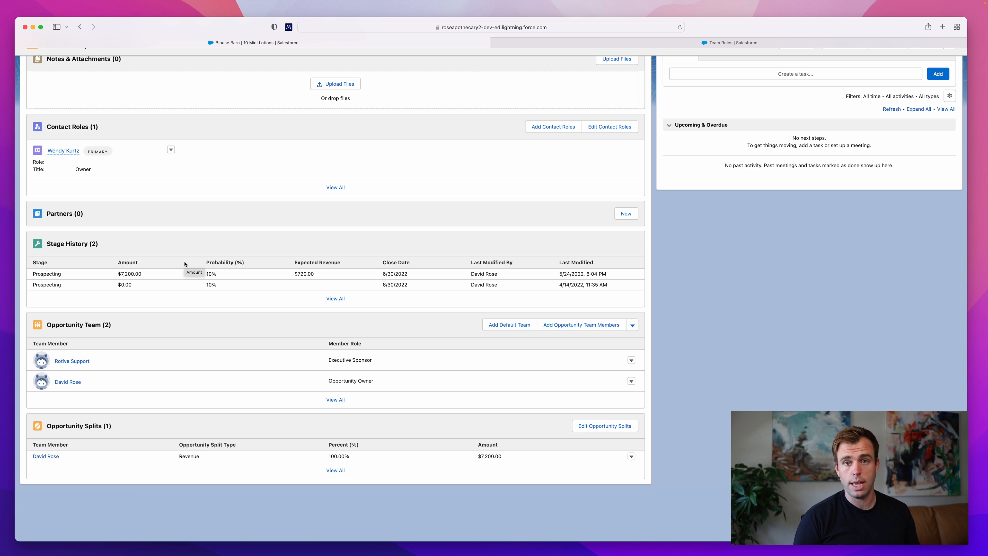
scroll(185, 264, "up", 10)
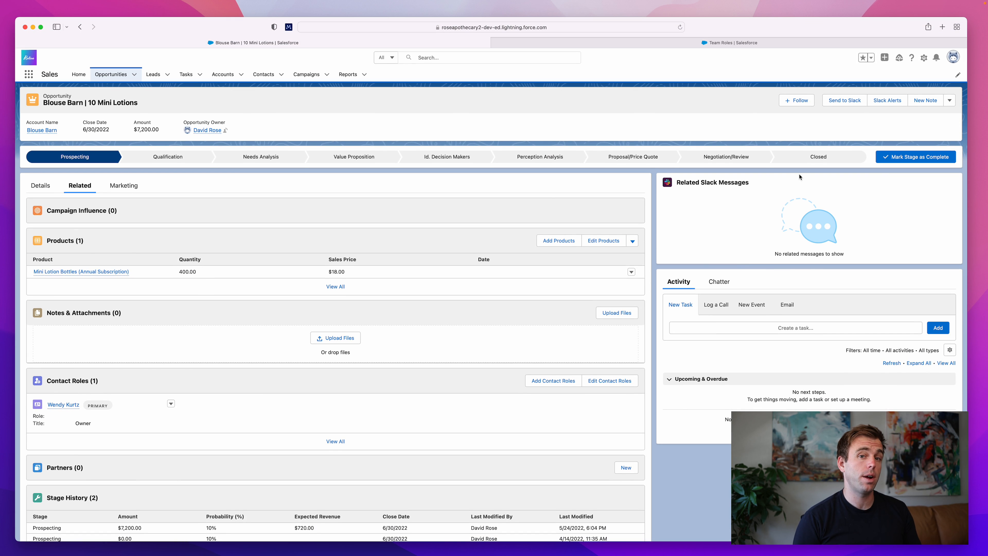
left_click(923, 59)
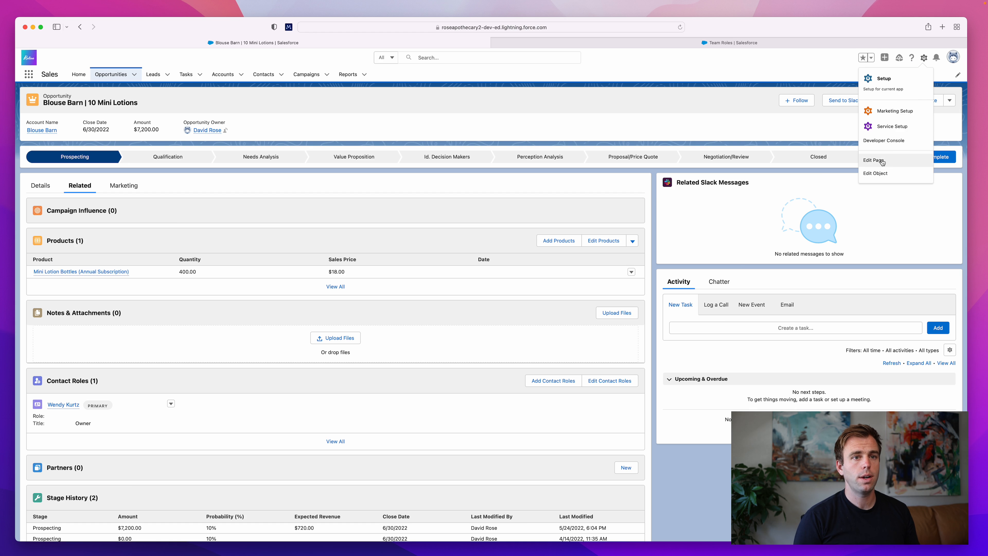
left_click(873, 160)
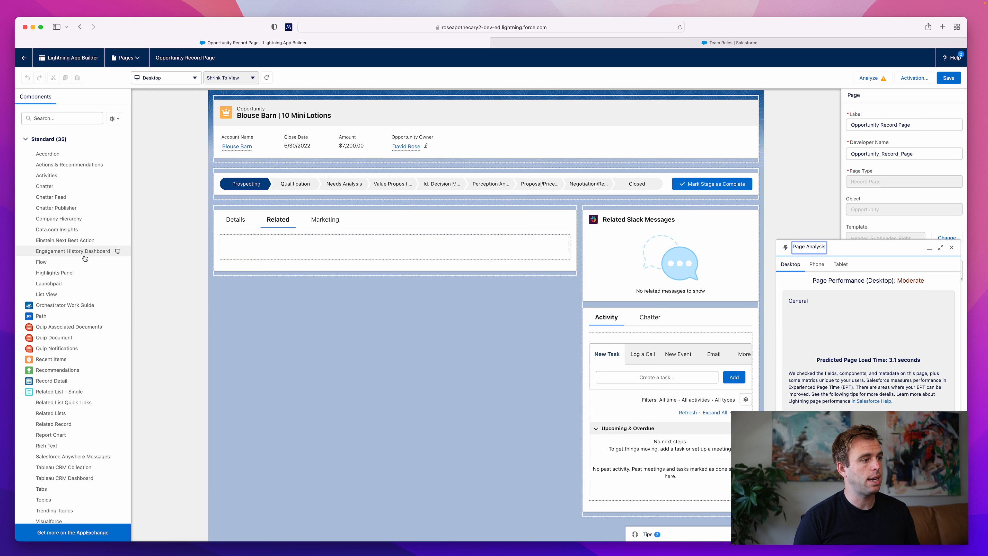
- Add a Related List - Single component above Related Slack Messages and set its related list to Opportunity Team
scroll(73, 338, "down", 5)
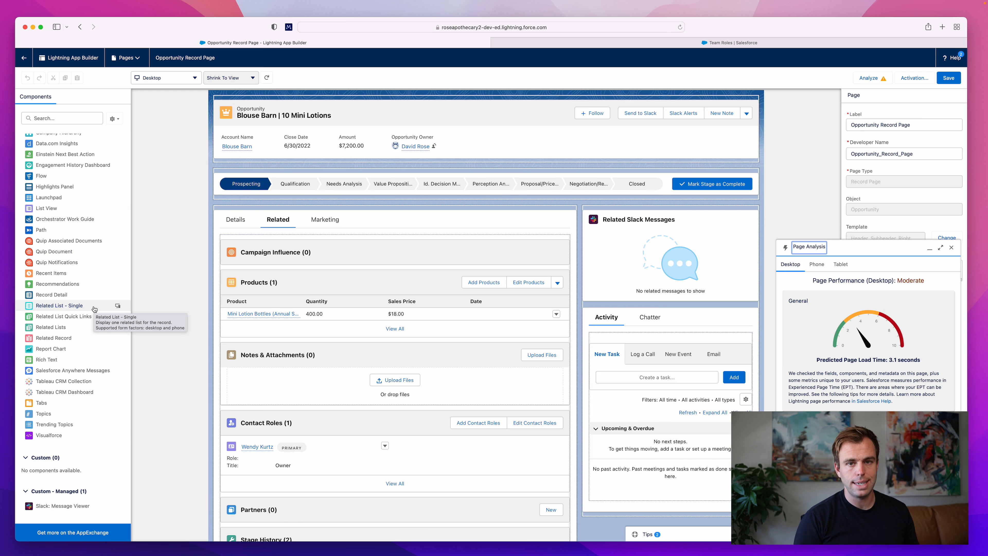
left_click_drag(56, 307, 614, 218)
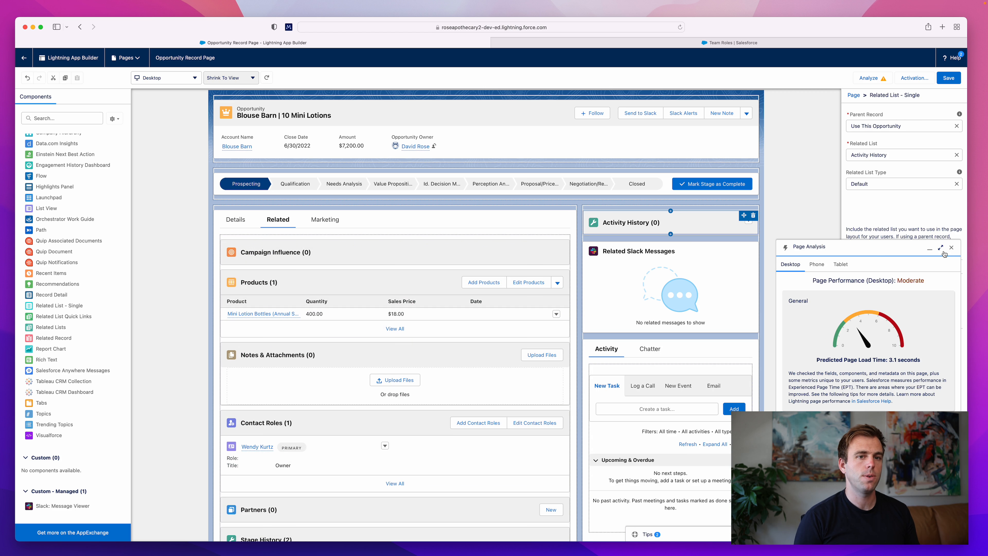
left_click(950, 248)
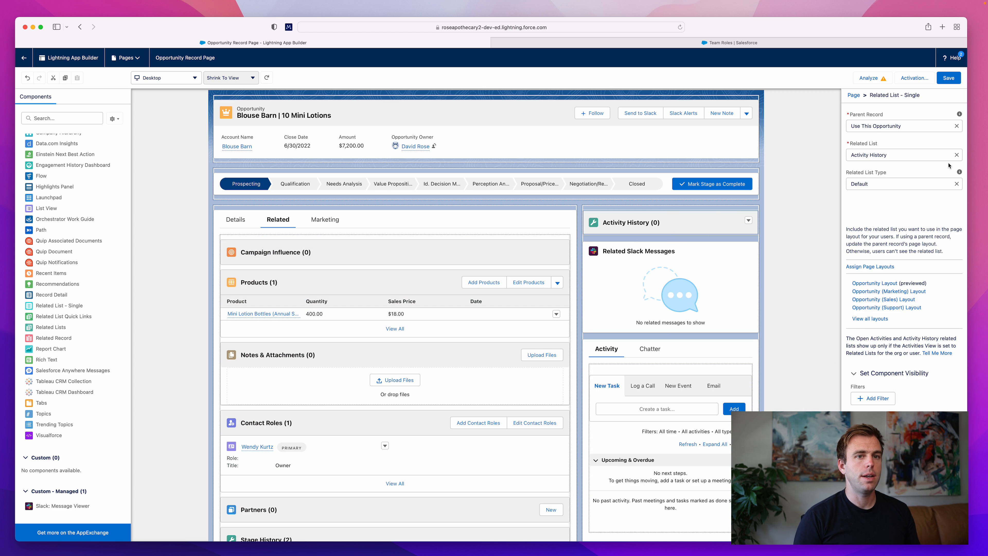
left_click(957, 156)
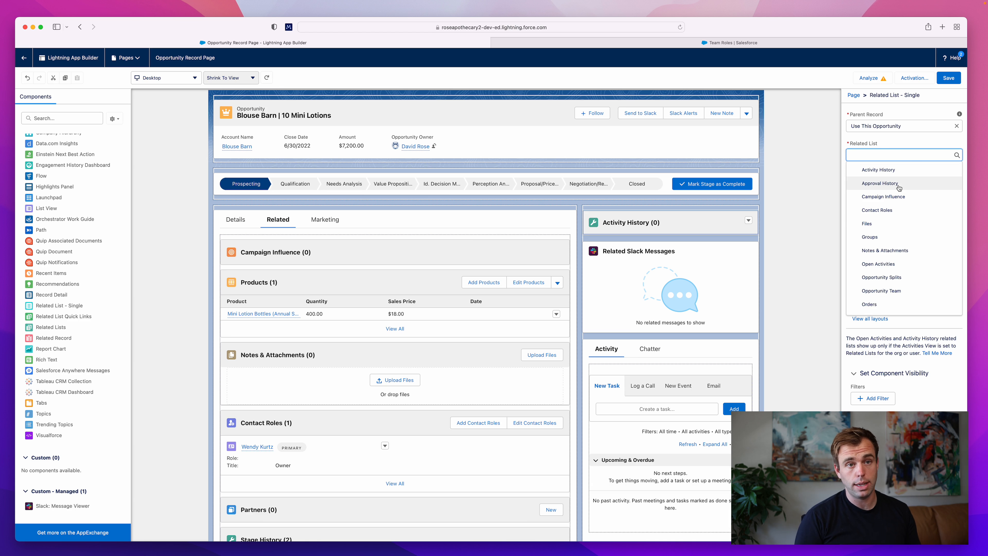
scroll(885, 210, "down", 3)
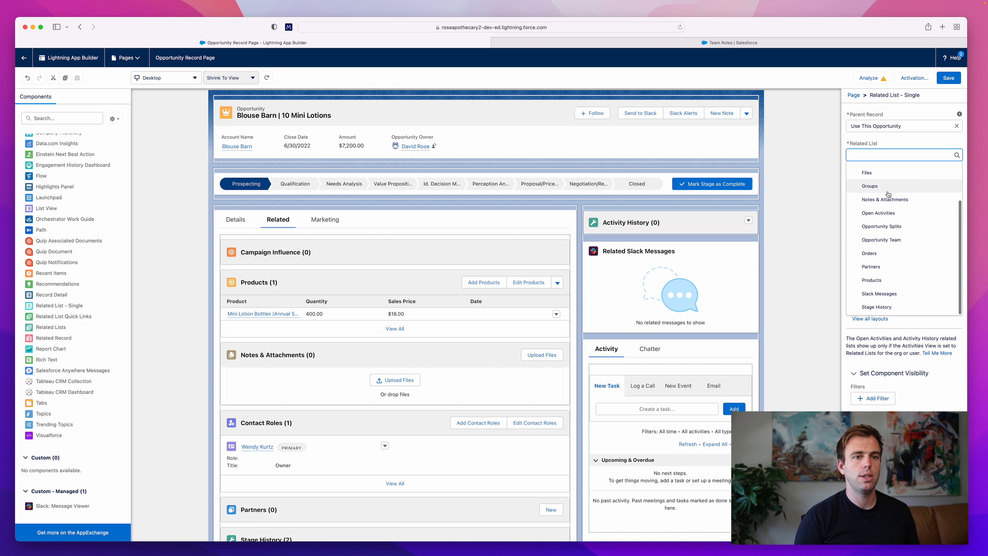
left_click(893, 240)
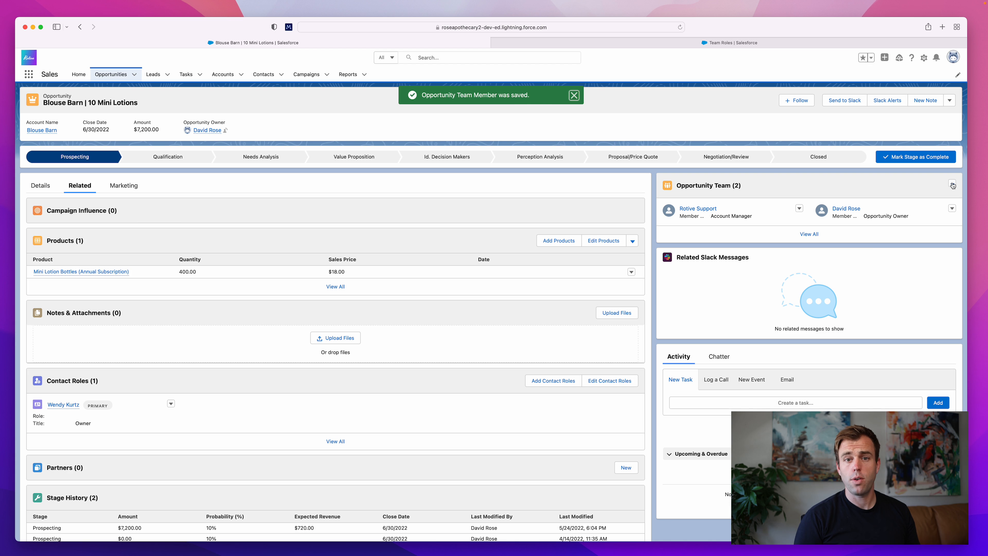
- Show the available actions for the Opportunity Team related list on the Blouse Barn | 10 Mini Lotions opportunity
left_click(951, 184)
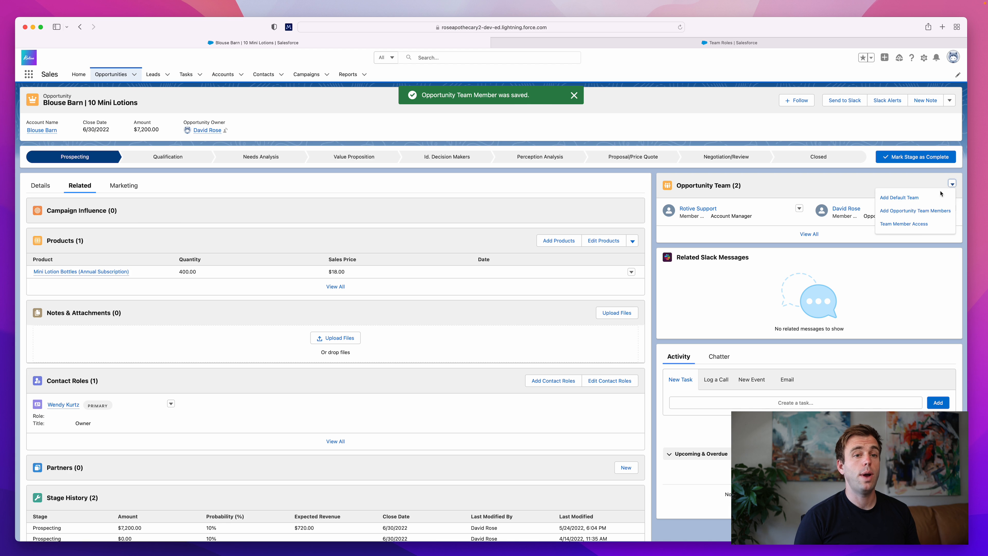